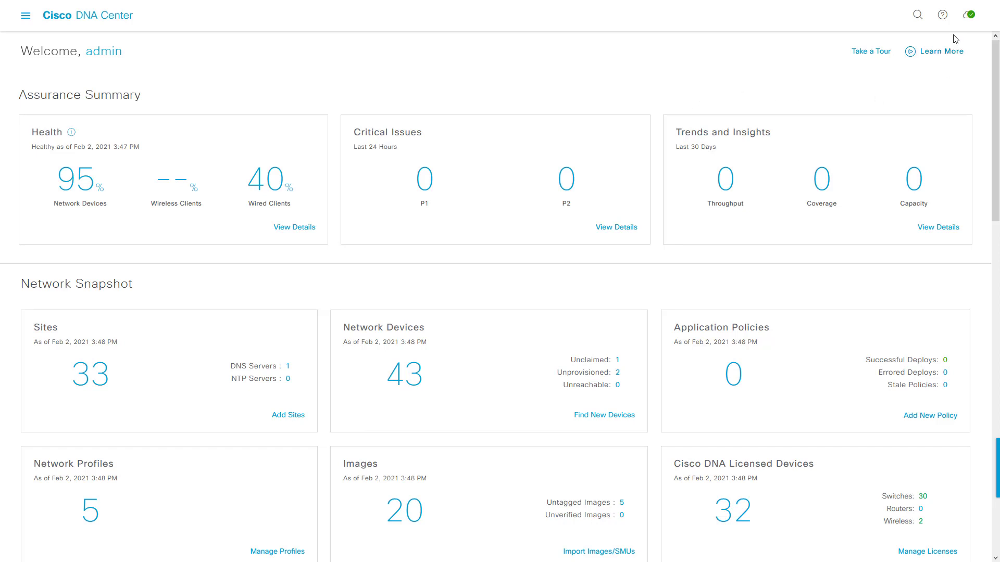
click(948, 17)
click(890, 42)
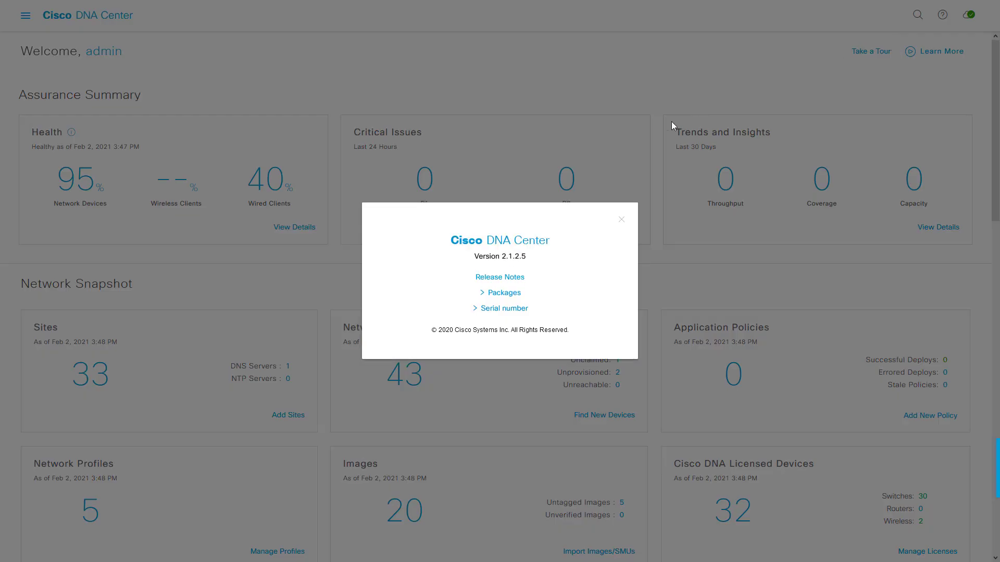
drag(528, 241, 510, 264)
click(537, 264)
click(621, 220)
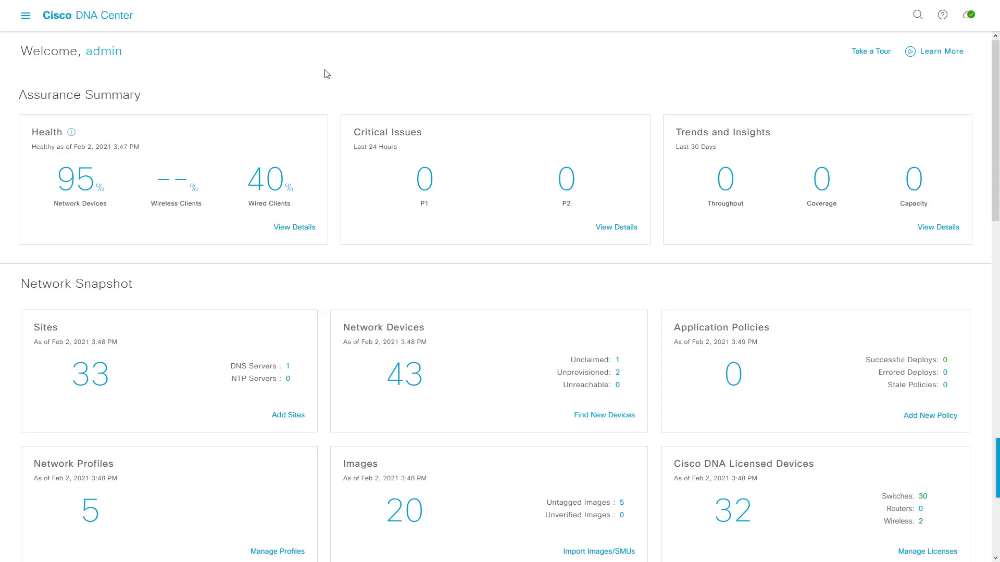
Step: Go to Provision > Fabric and open the West Coast fabric to list its sites
click(25, 17)
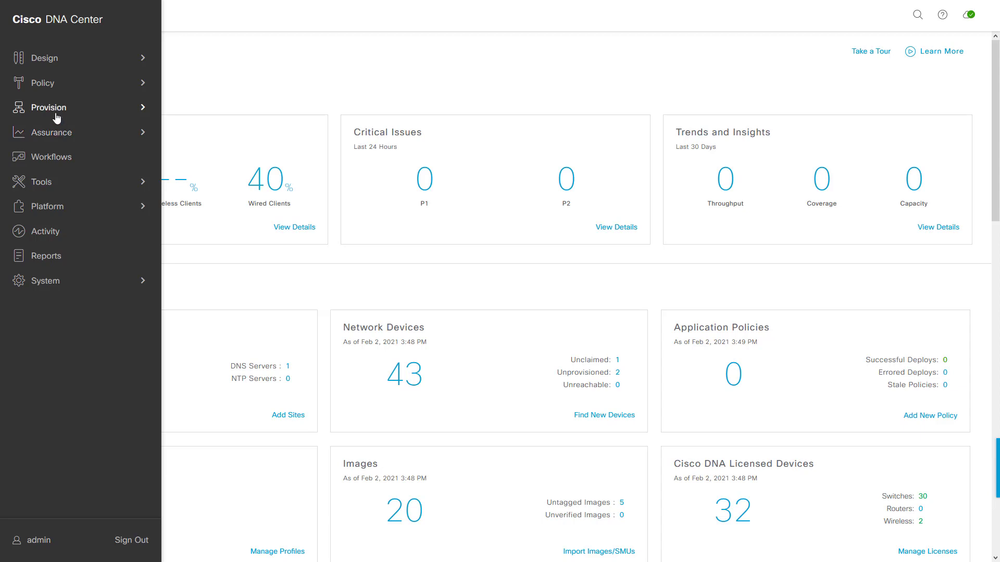
click(52, 110)
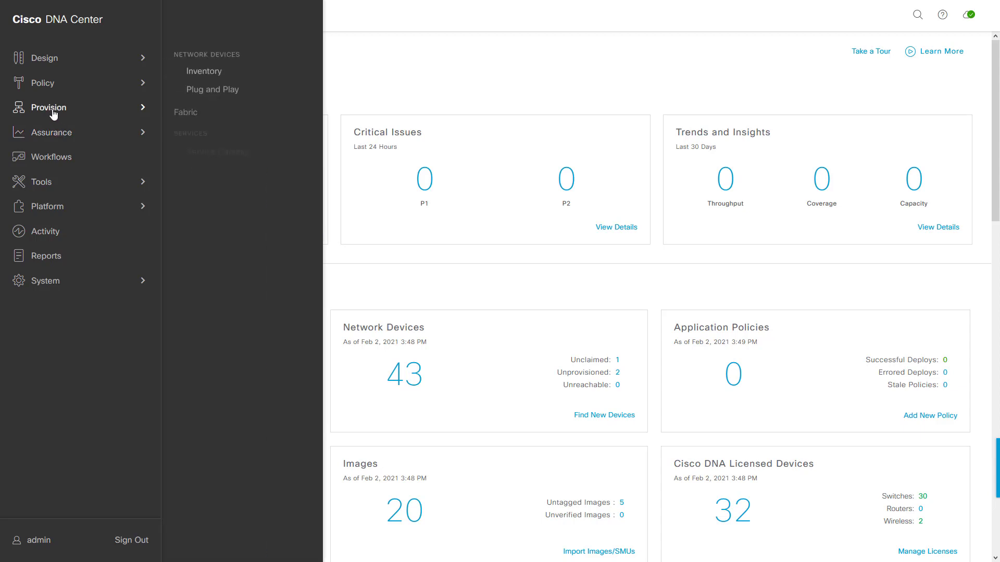
click(182, 115)
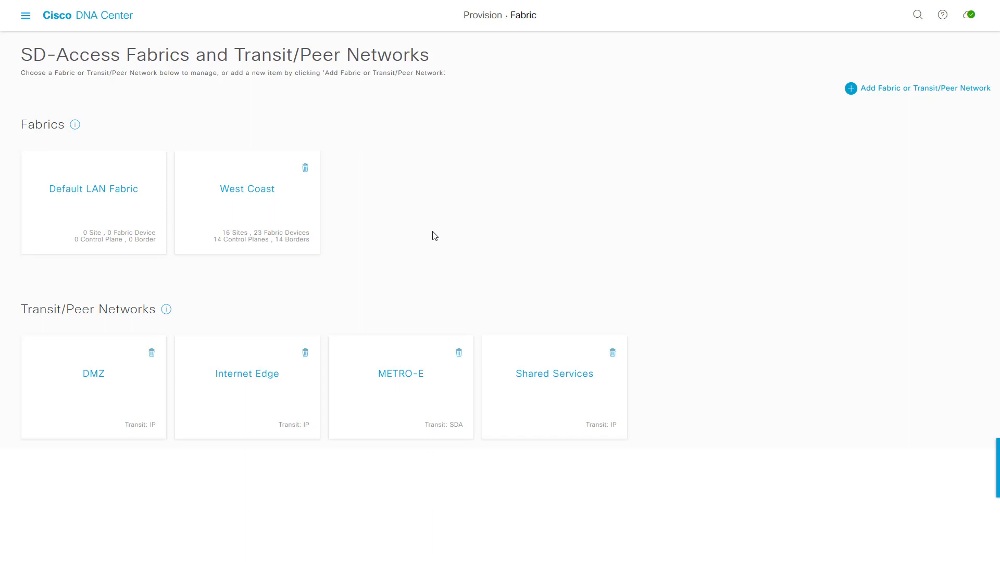
click(253, 231)
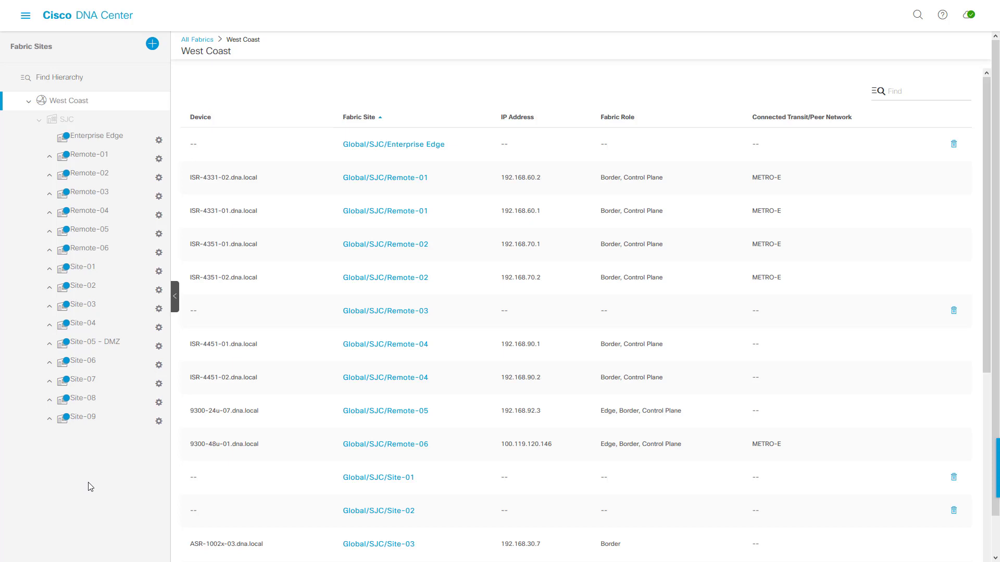
Step: Show the Host Onboarding virtual networks (CAMPUS, INFRA_VN) for the Site-05 - DMZ fabric site
click(107, 348)
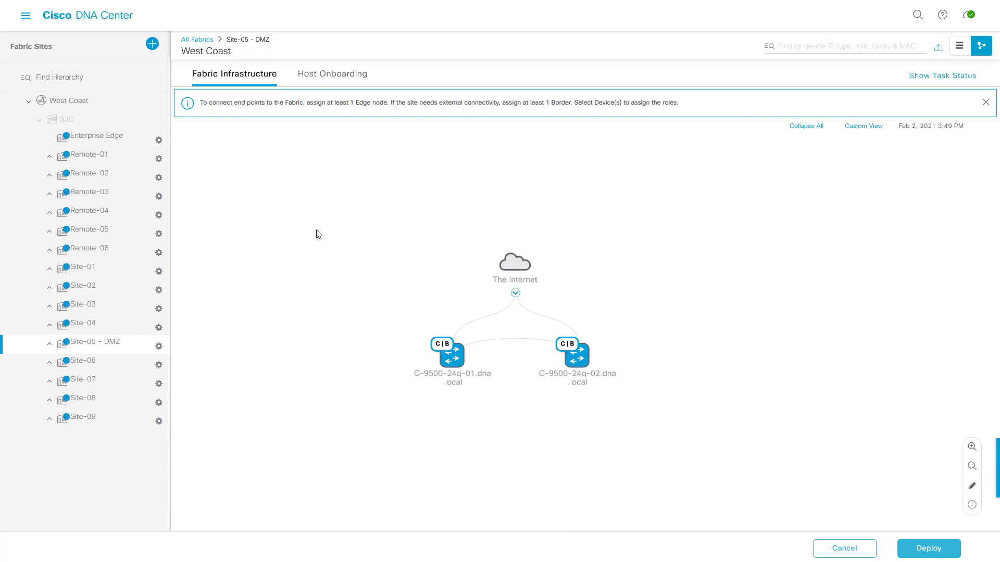
click(331, 75)
click(353, 104)
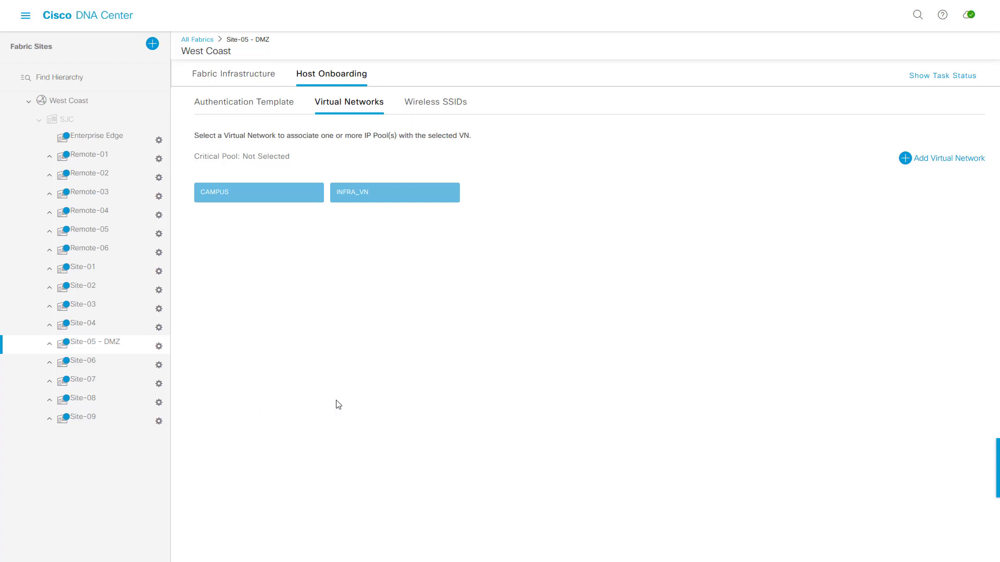
Step: Add the GUEST virtual network to the Site-05 - DMZ fabric site
click(923, 162)
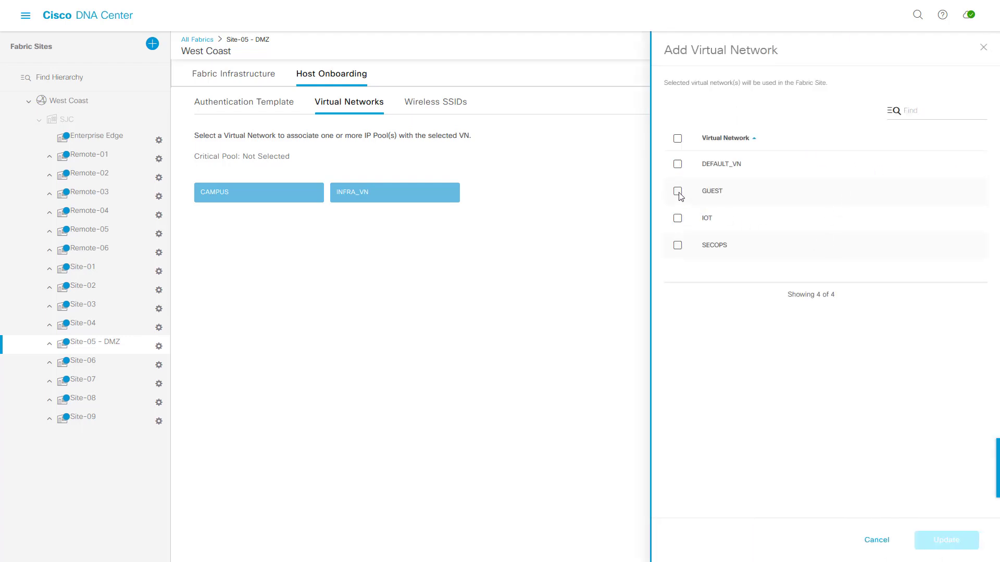
click(677, 191)
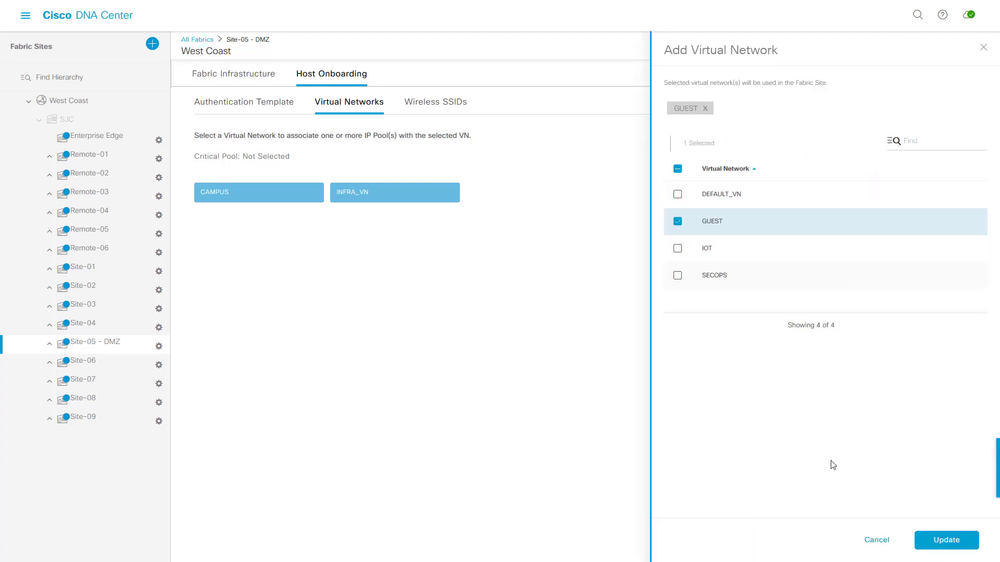
click(945, 547)
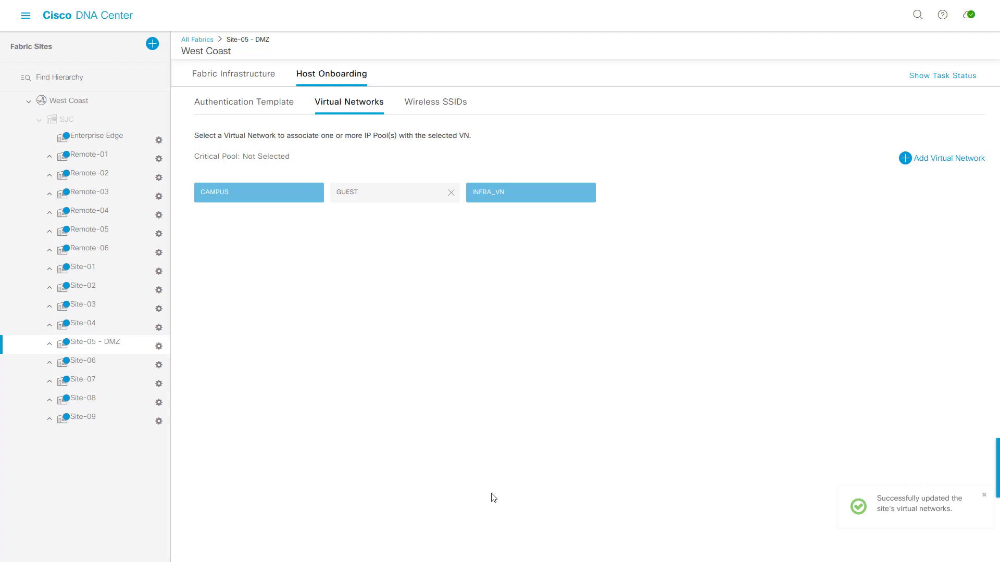
Step: Make Site-05 - DMZ the common Border/CP for GUEST and deploy the change
click(370, 200)
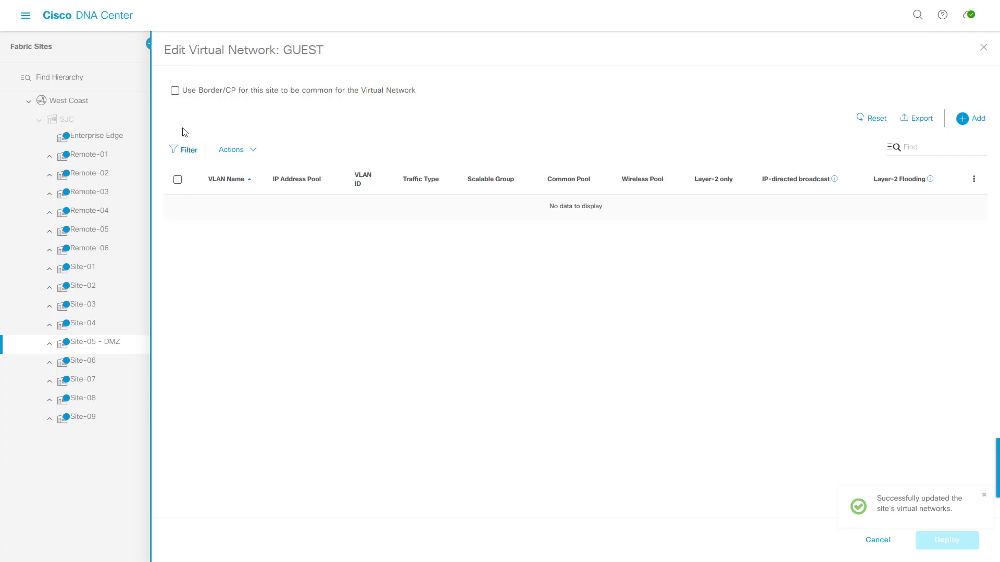
click(175, 92)
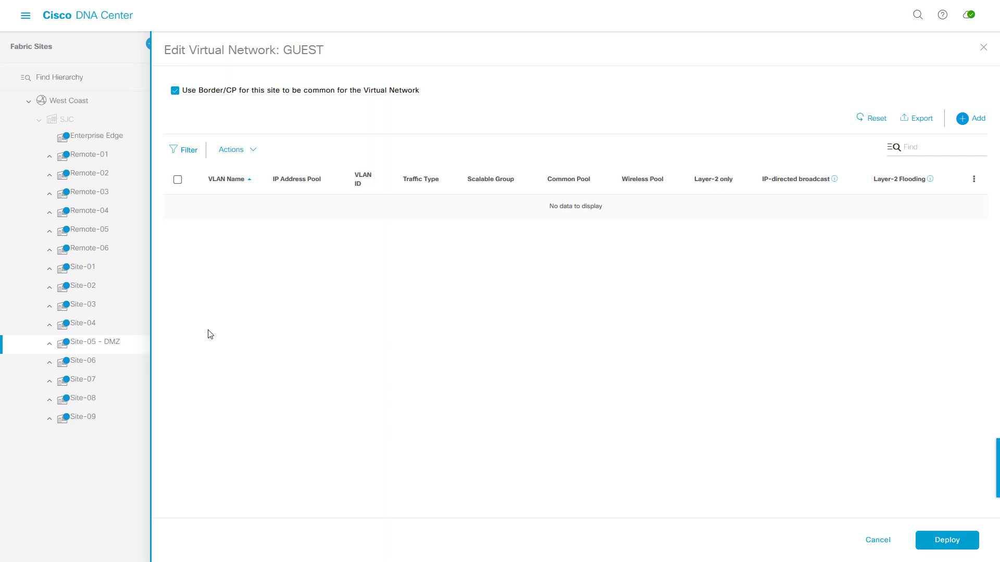
click(945, 540)
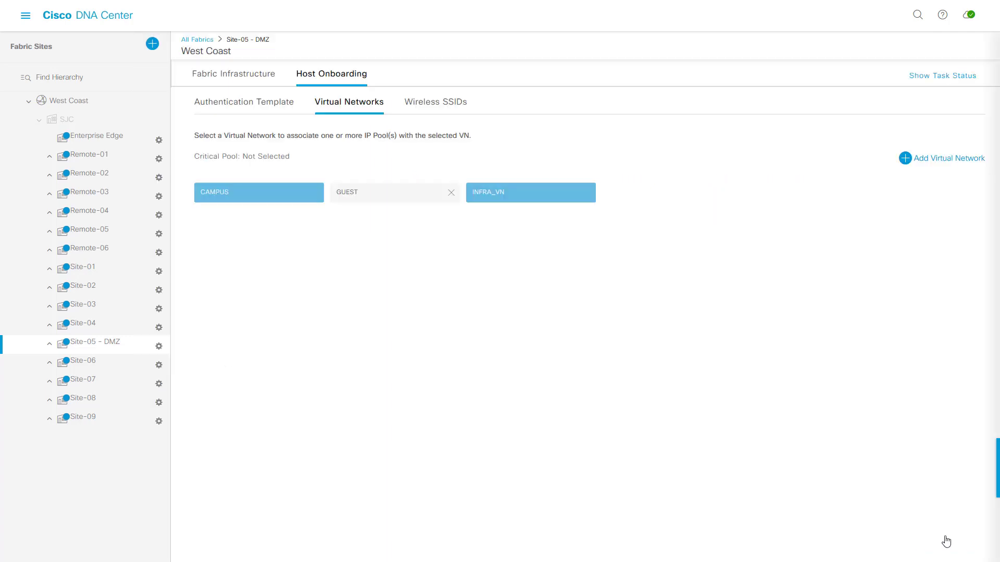
click(954, 543)
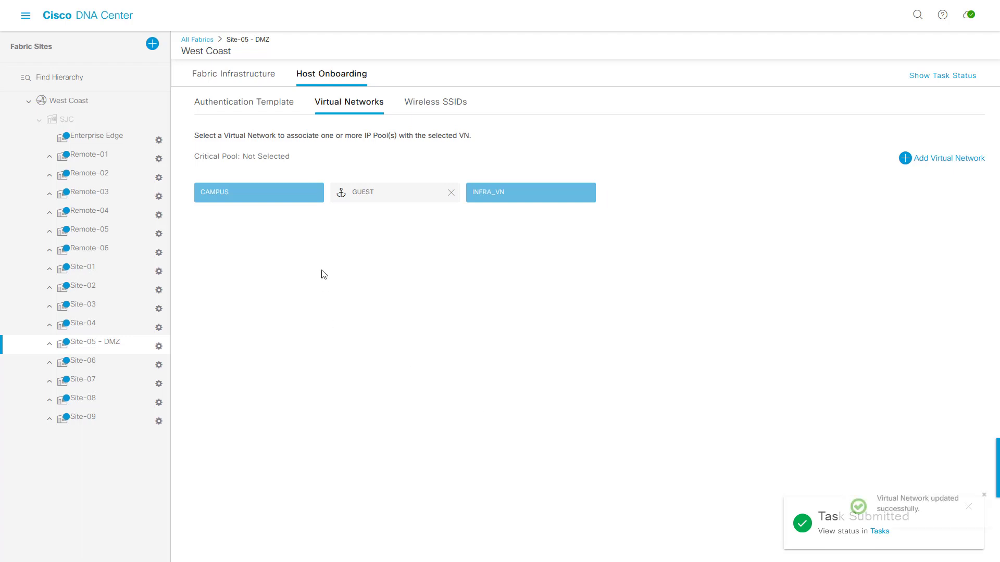
mouse_move(341, 208)
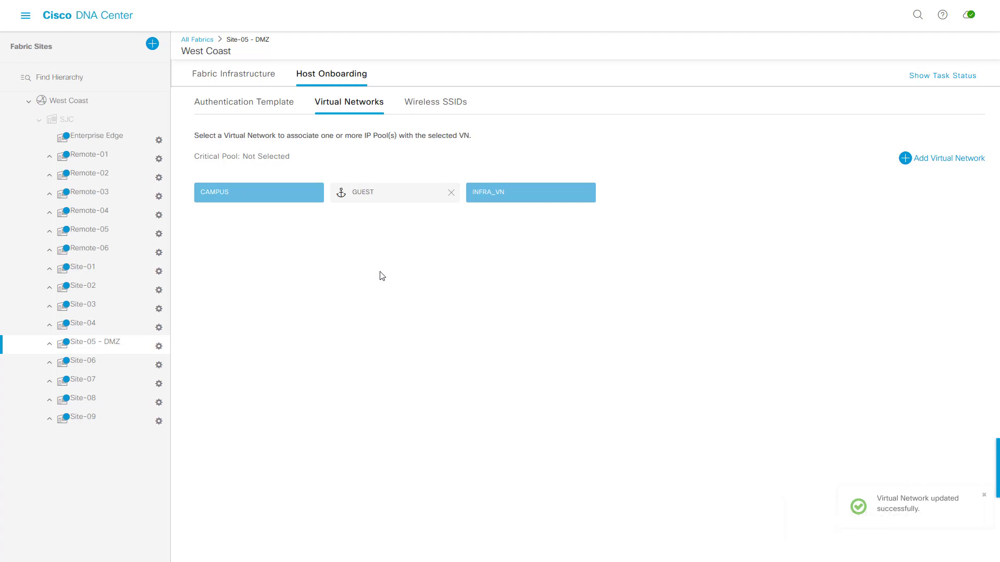
Step: Give GUEST the GUEST-SITE-DMZ 172.16.55.0/24 pool as a Data, wireless pool, and deploy
click(370, 198)
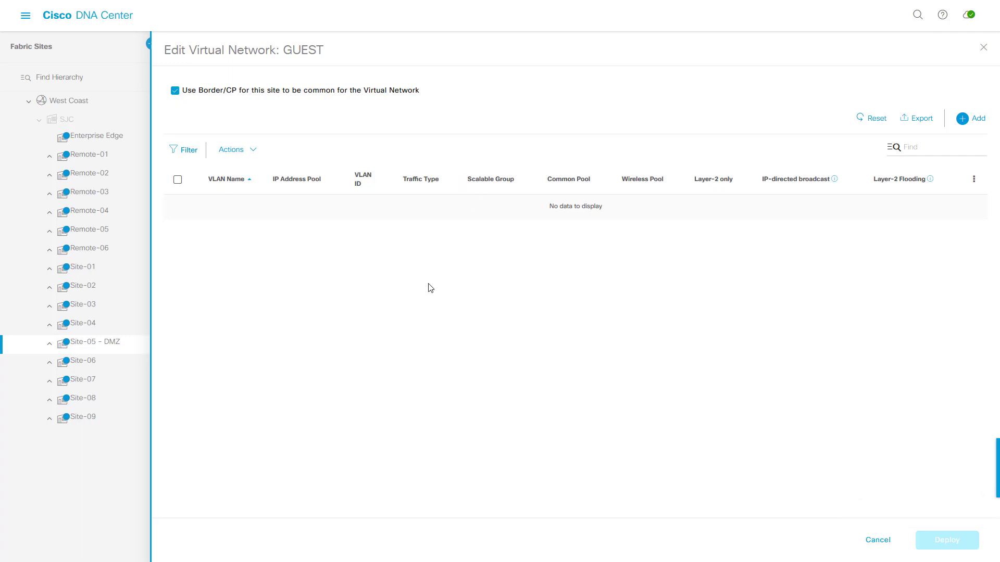
click(969, 120)
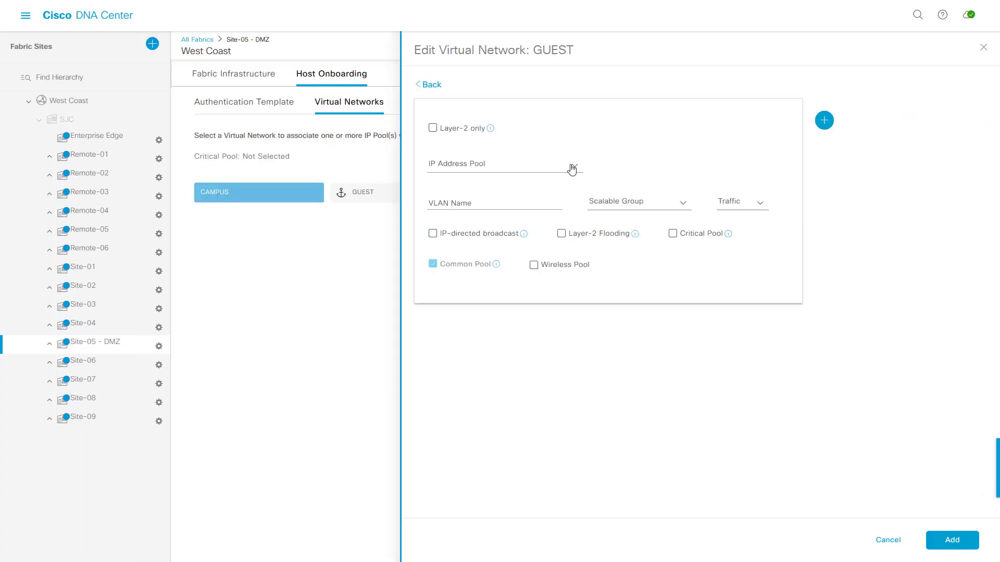
click(504, 170)
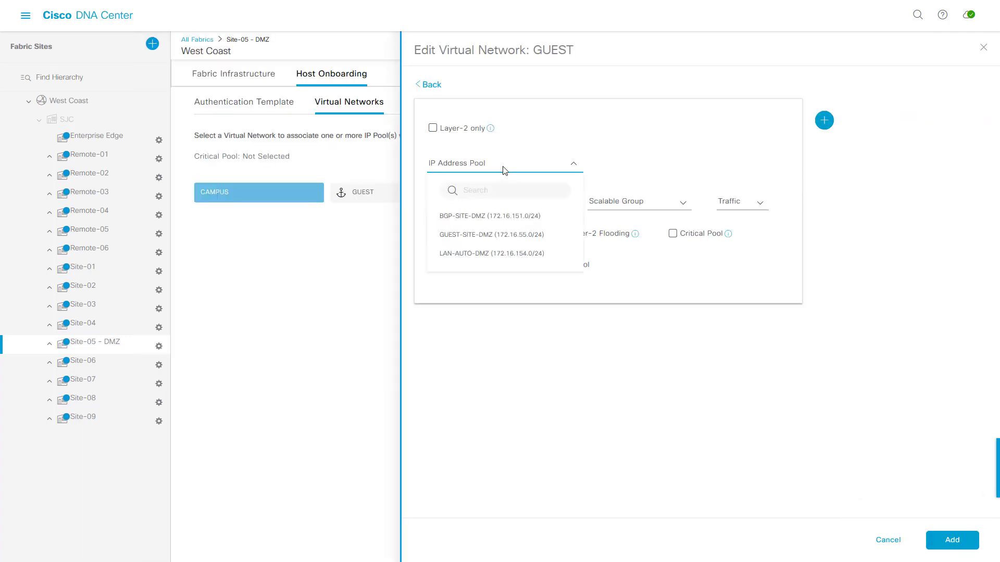
click(545, 243)
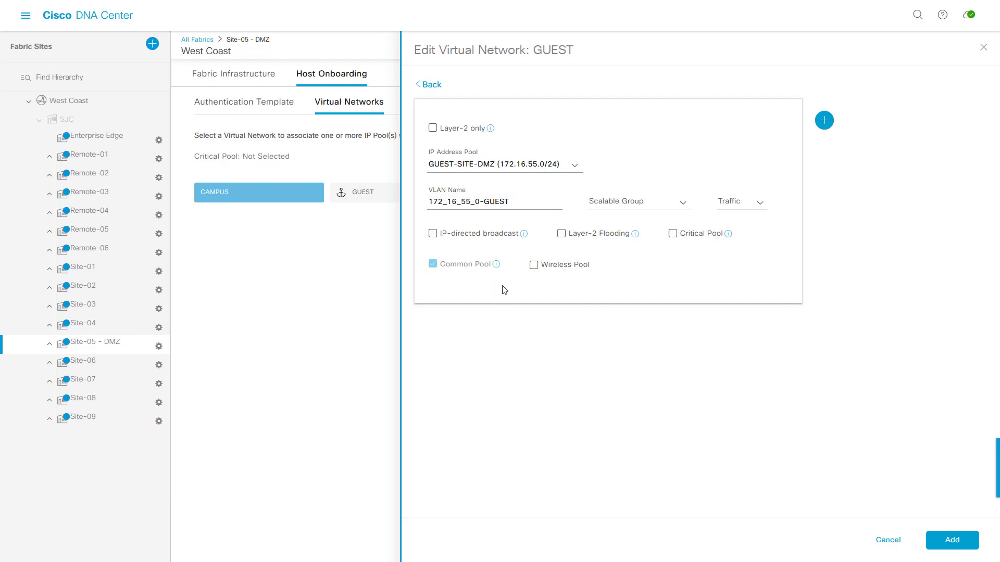
click(759, 205)
click(752, 227)
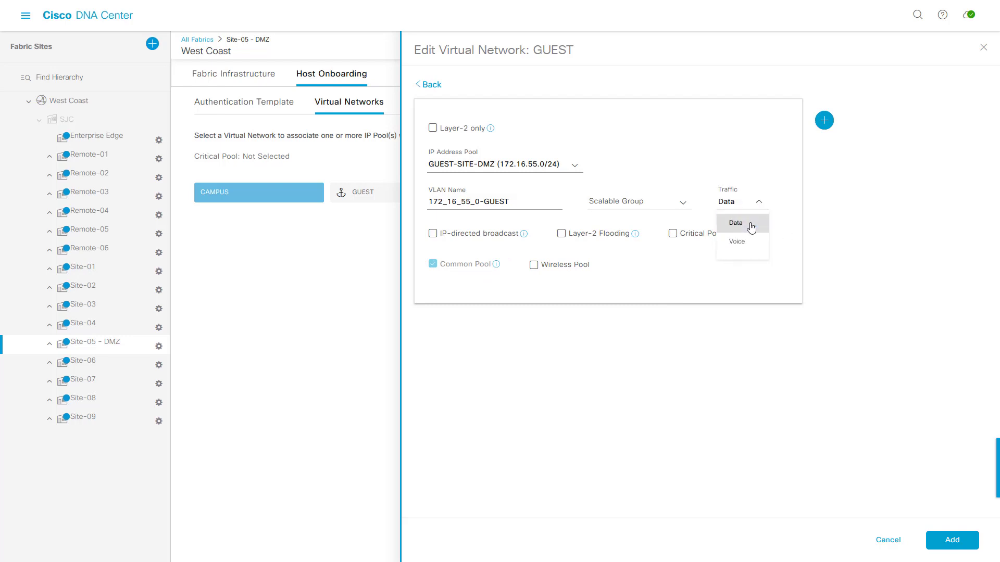
click(534, 265)
click(956, 542)
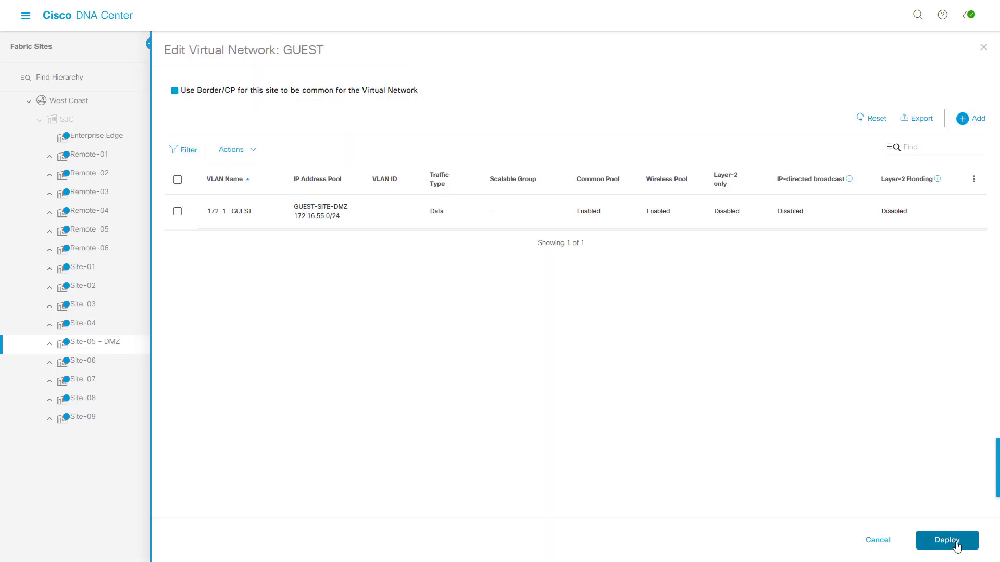
click(954, 542)
click(954, 541)
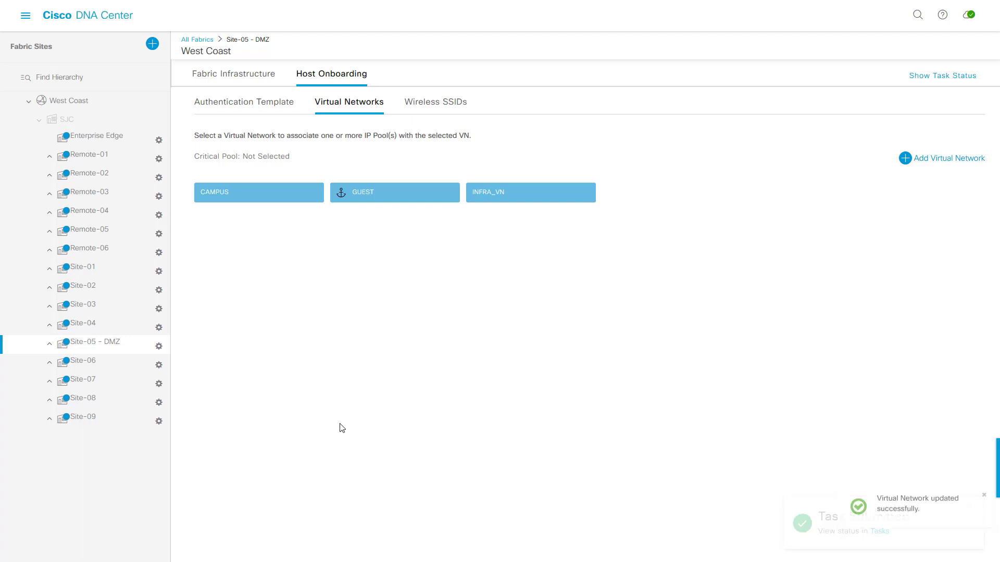
Step: Add the GUEST virtual network to the Remote-01 fabric site
click(102, 161)
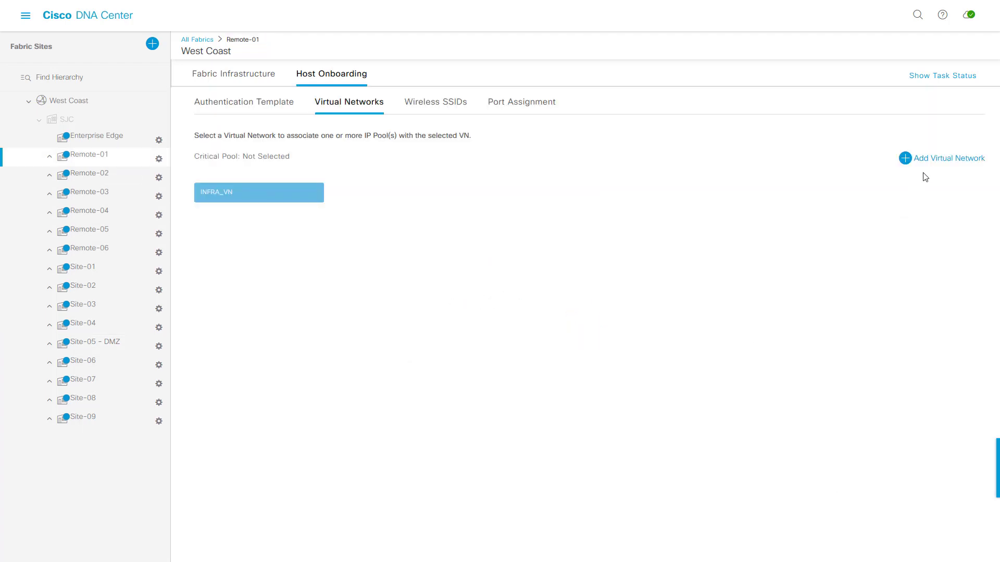
click(904, 158)
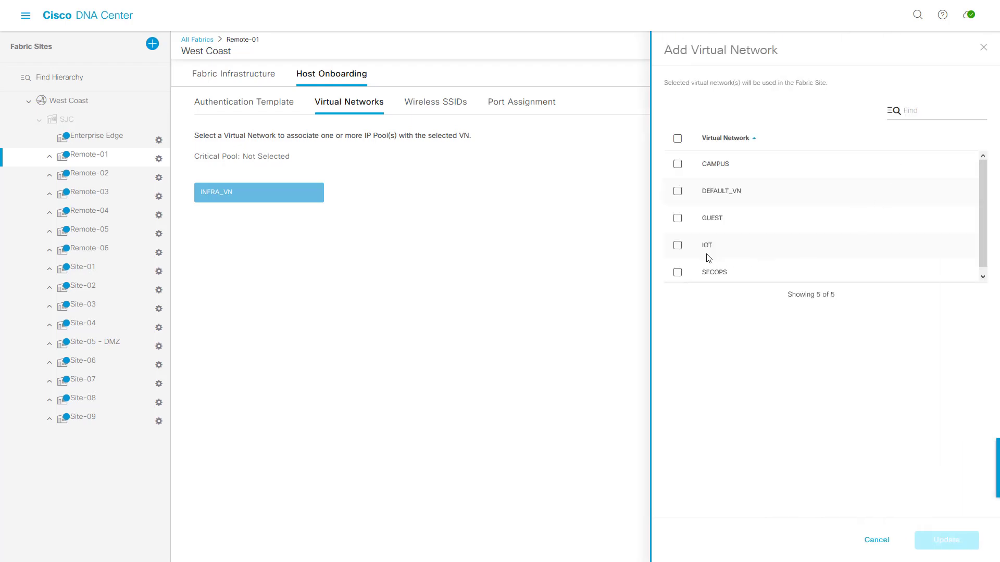
click(677, 218)
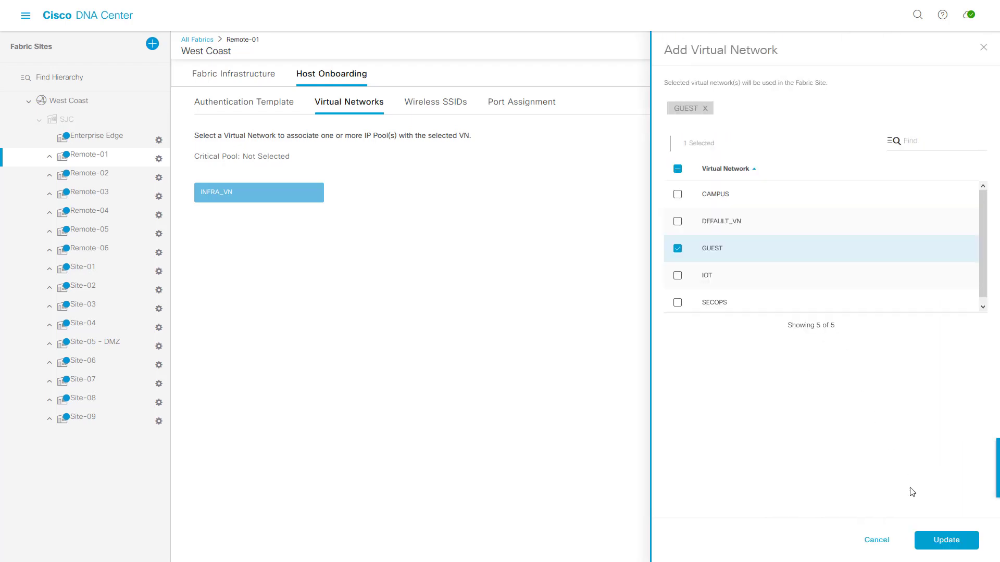
click(945, 541)
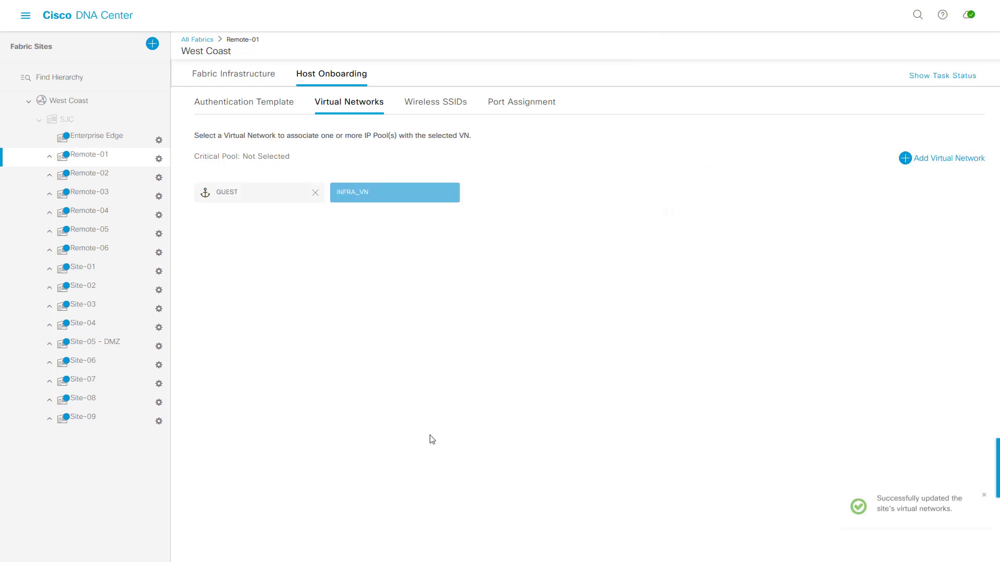
mouse_move(205, 203)
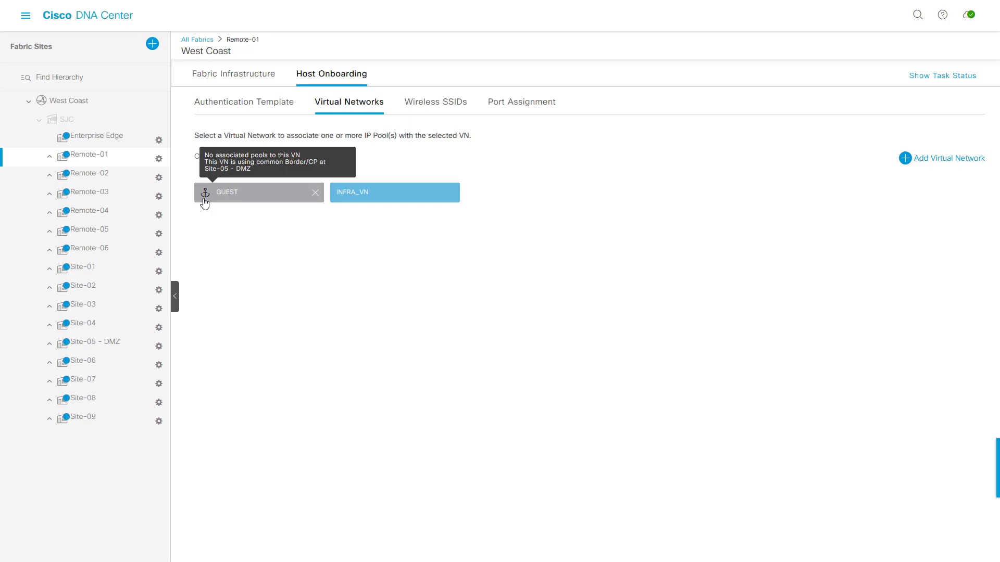
Step: Open GUEST's settings at Remote-01 and review the Site-05 - DMZ border note
click(205, 203)
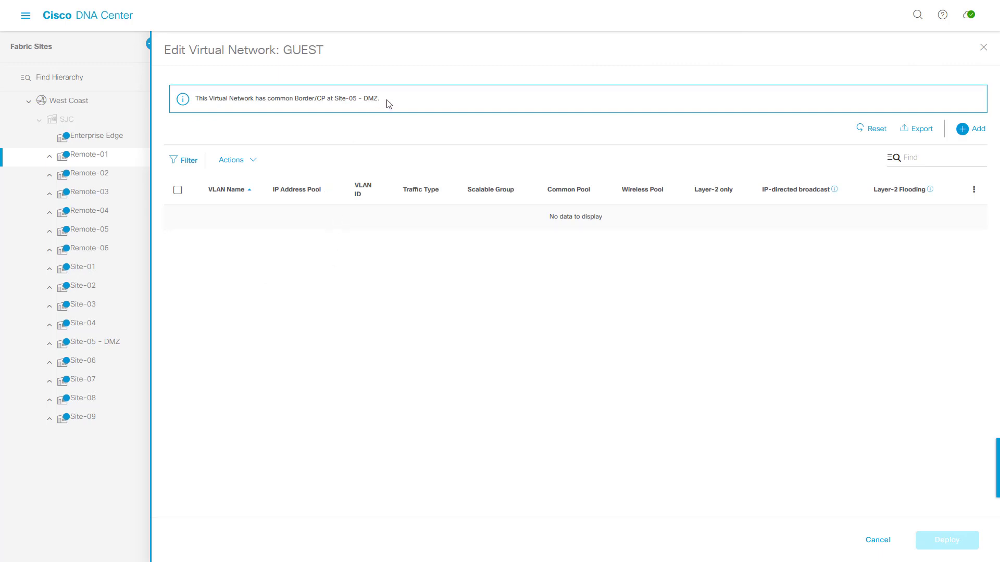
drag(386, 100, 177, 102)
click(234, 139)
Step: Add the GUEST-SITE-DMZ 172.16.55.0/24 pool as a Data, wireless pool and apply the update
click(963, 130)
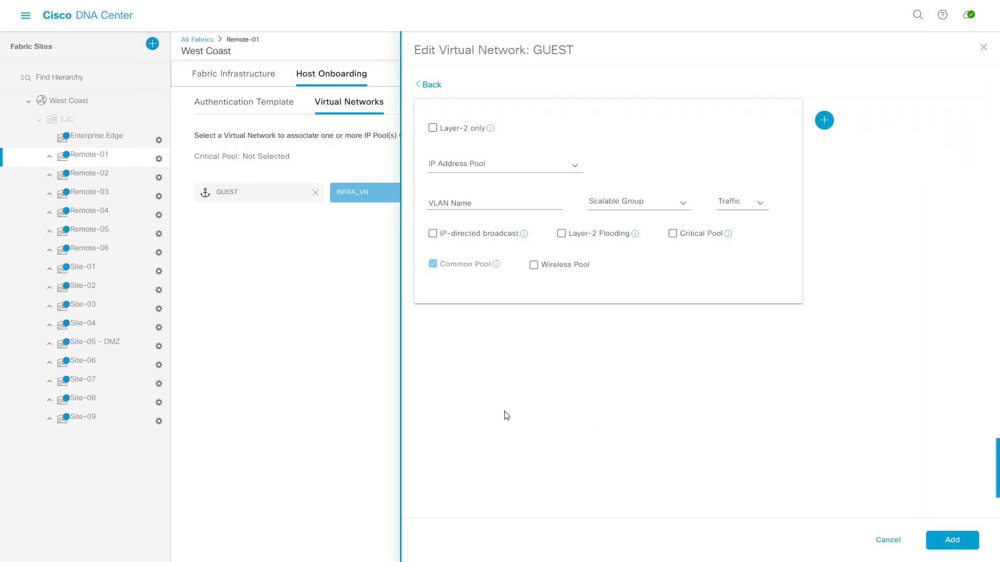
click(521, 168)
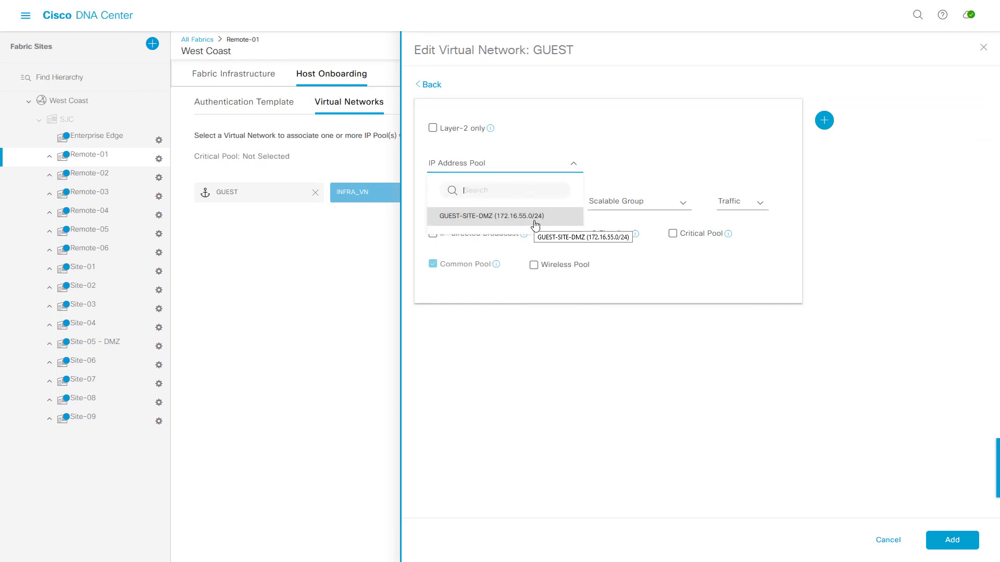
click(535, 225)
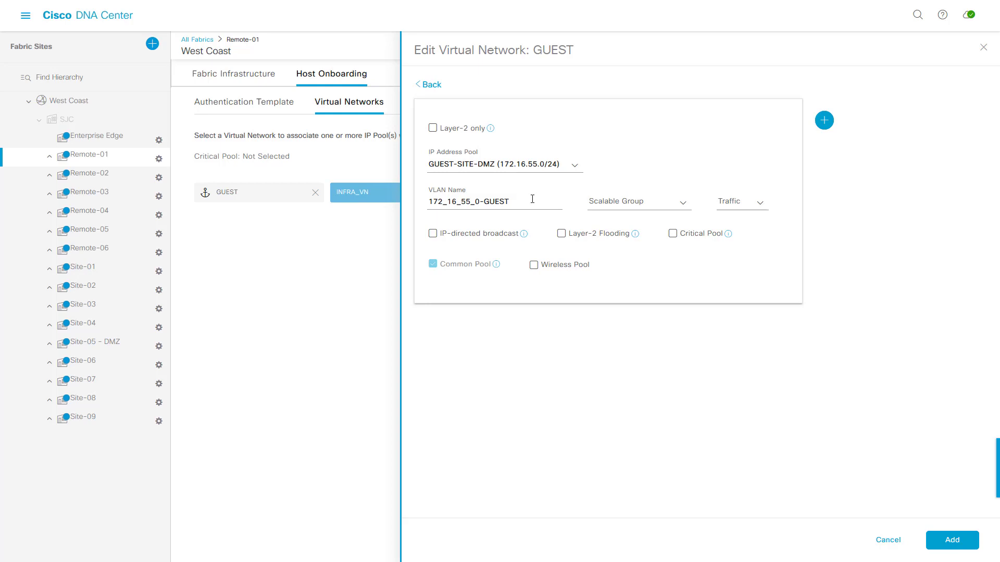
click(748, 204)
click(746, 224)
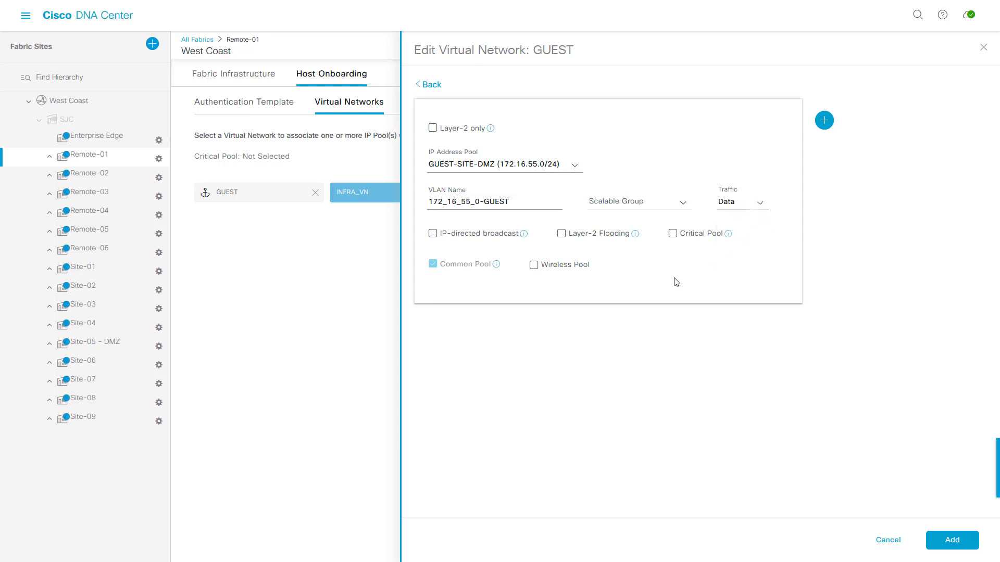
click(534, 265)
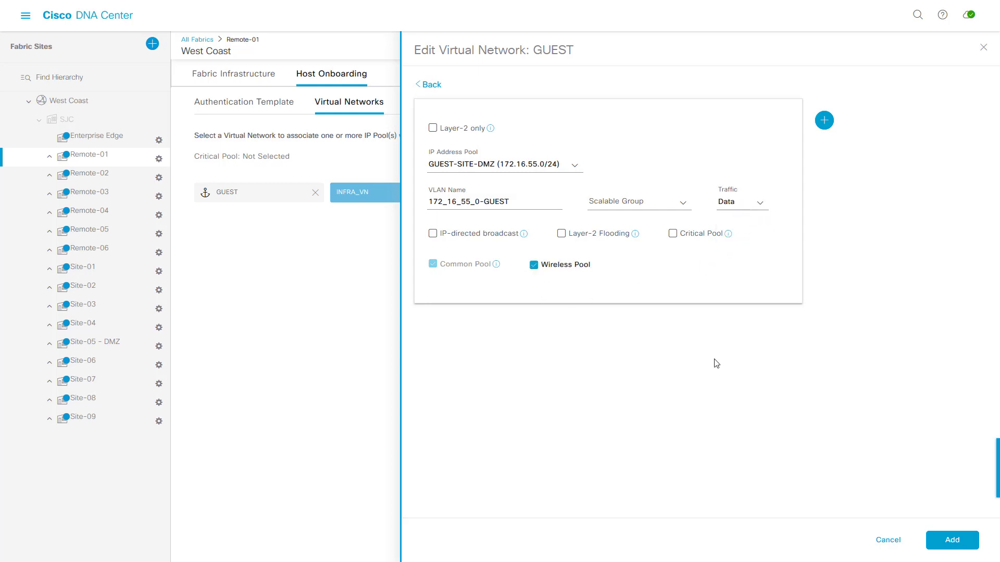
click(952, 541)
click(949, 541)
click(955, 541)
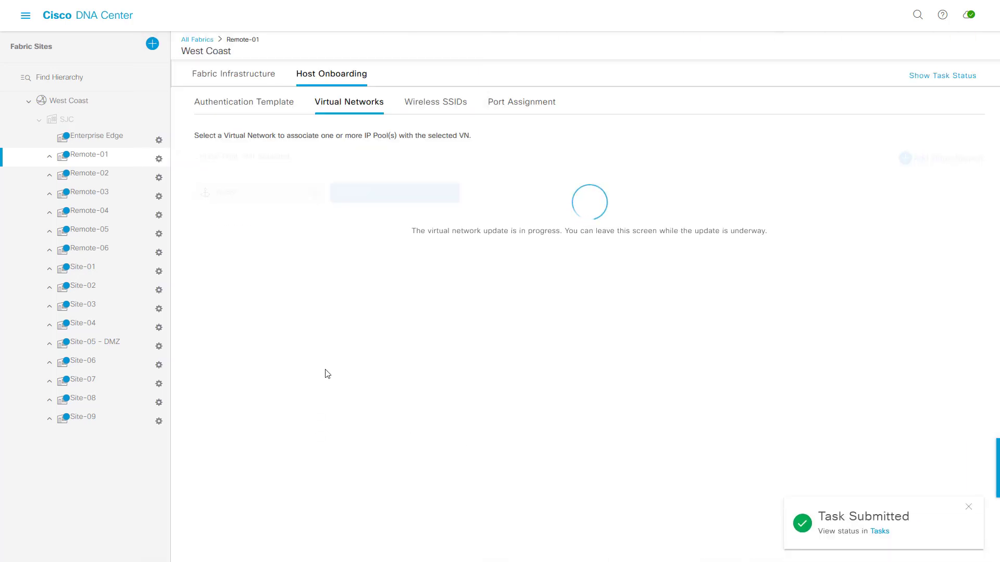
Step: Add the GUEST virtual network to the Site-03 fabric site
click(93, 307)
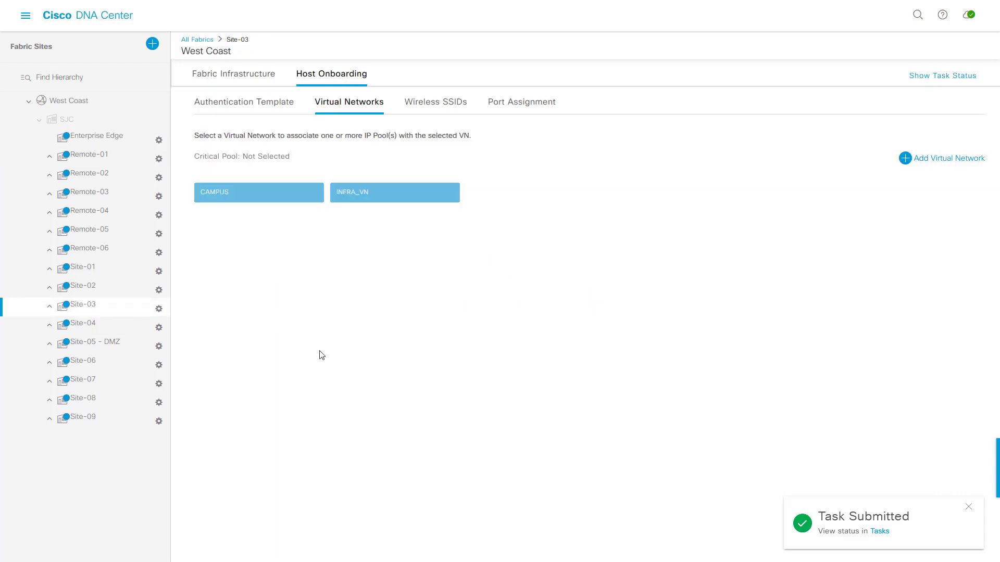
click(944, 160)
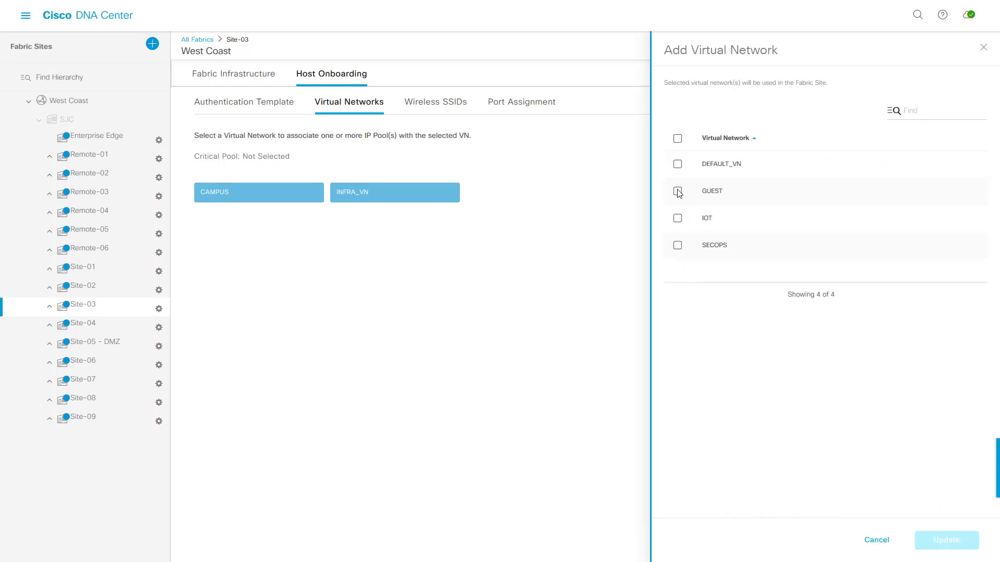
click(678, 191)
click(961, 547)
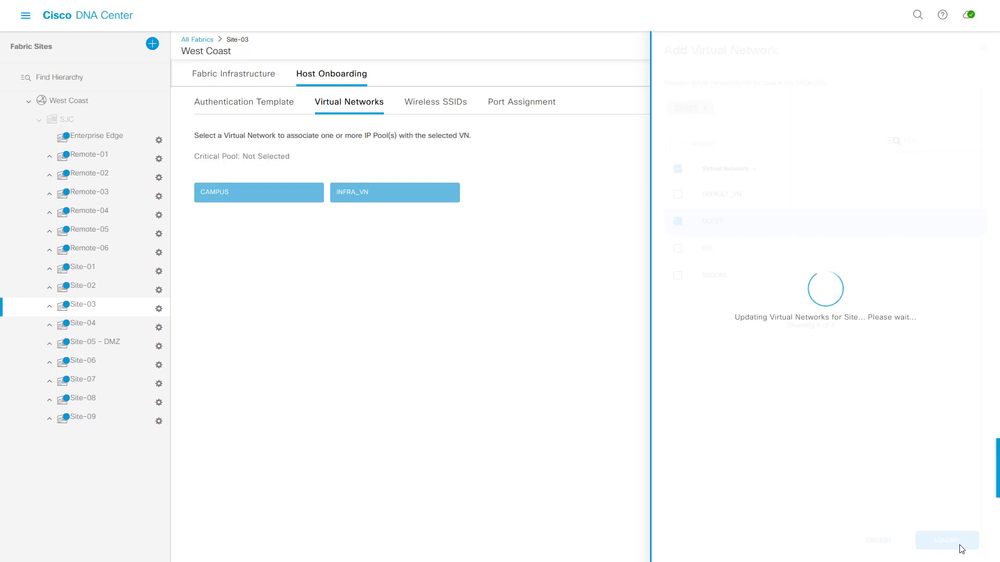
Step: Give Site-03's GUEST the GUEST-SITE-DMZ 172.16.55.0/24 Data, wireless pool and apply the update
click(364, 199)
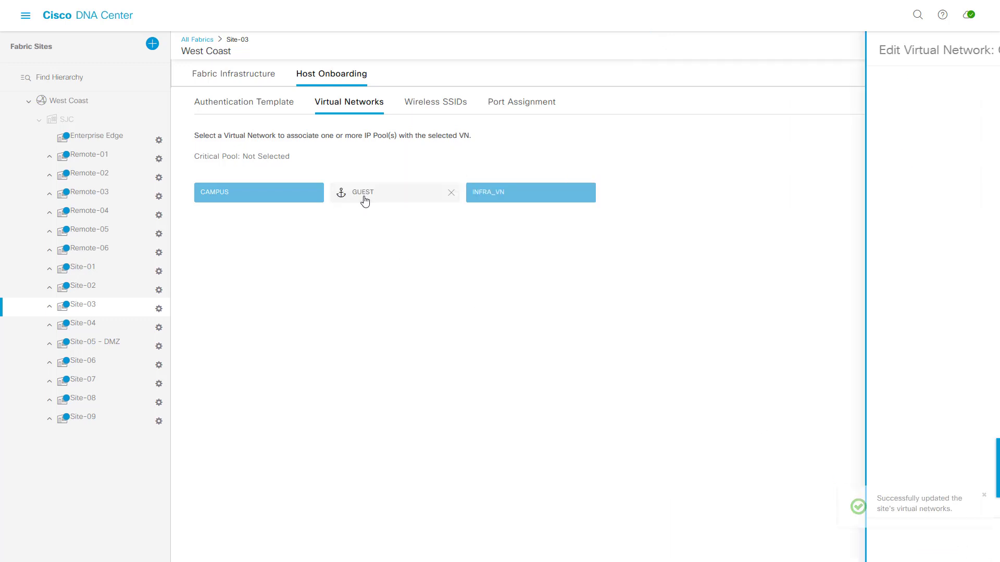
click(972, 130)
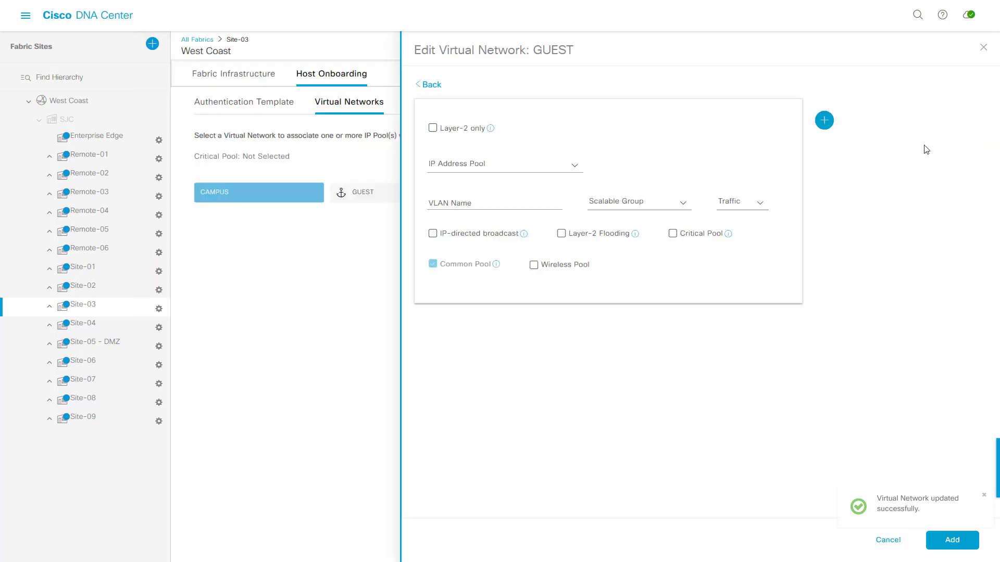
click(511, 177)
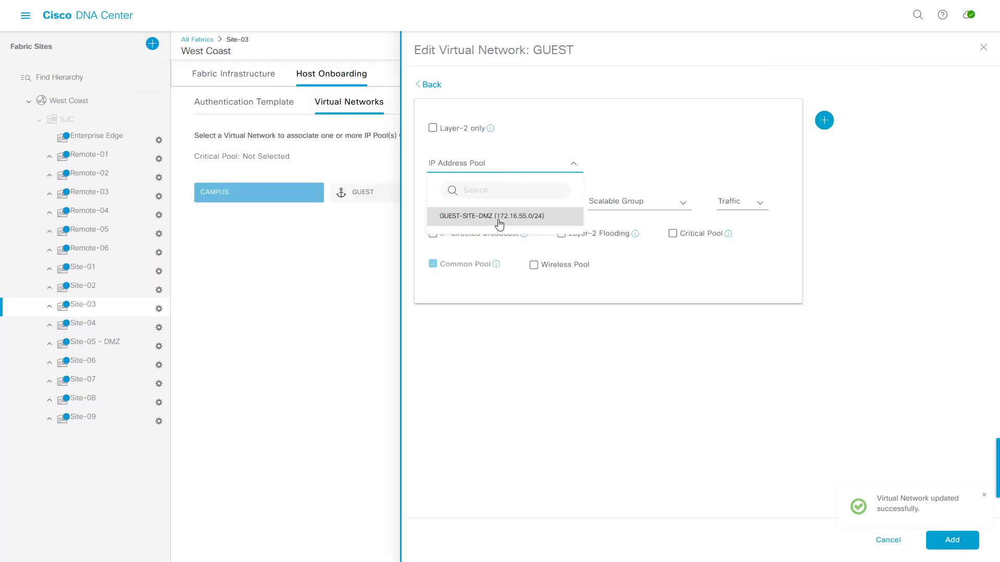
click(500, 222)
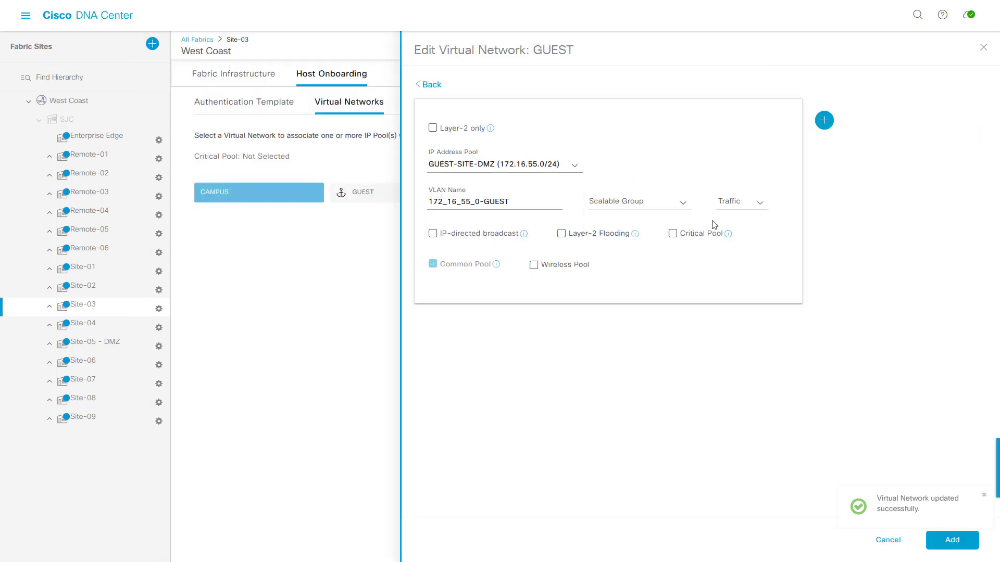
click(748, 207)
click(739, 223)
click(541, 271)
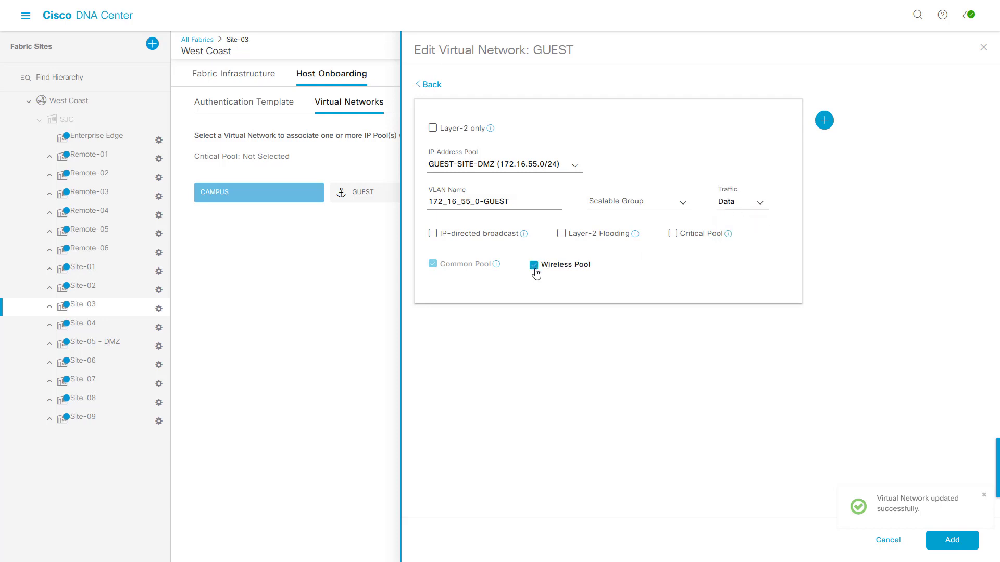
click(936, 544)
click(944, 545)
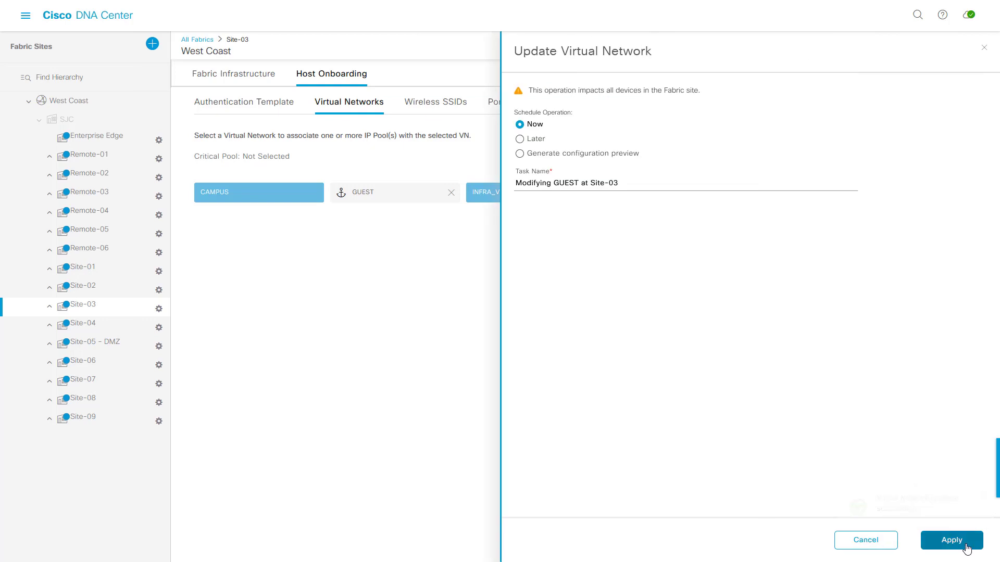
click(965, 547)
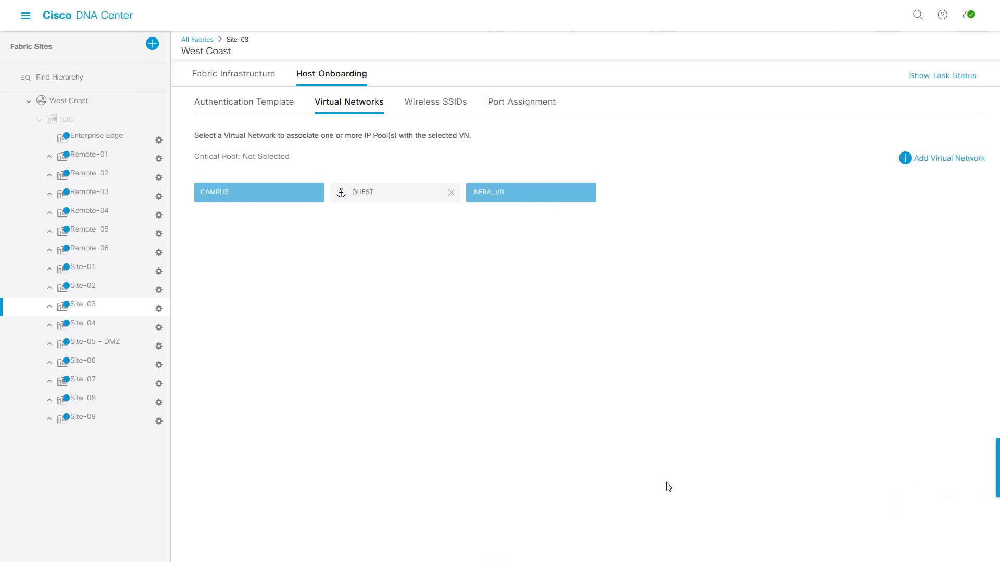
Step: Add the GUEST virtual network to the Site-09 fabric site
click(100, 428)
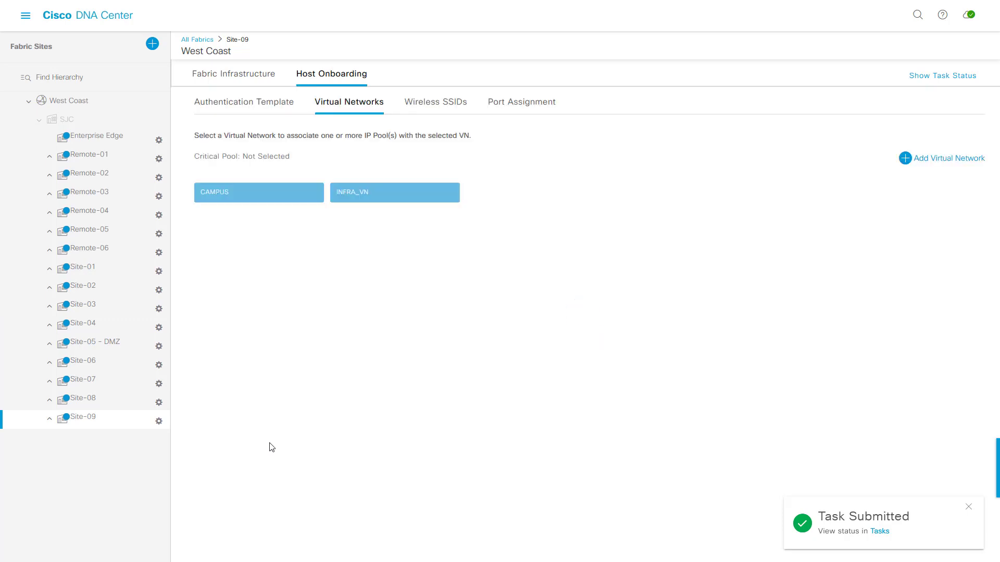
click(909, 163)
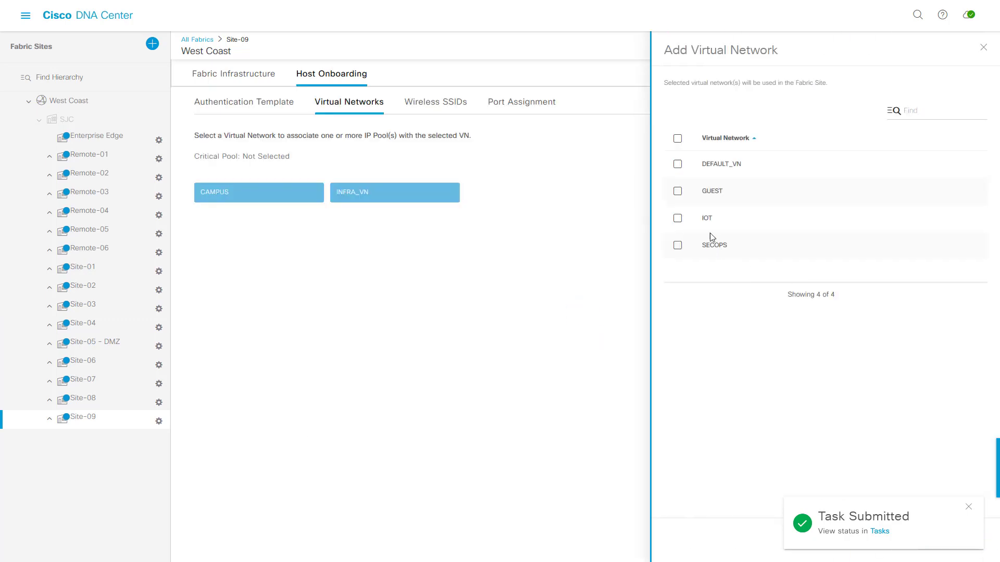
click(677, 191)
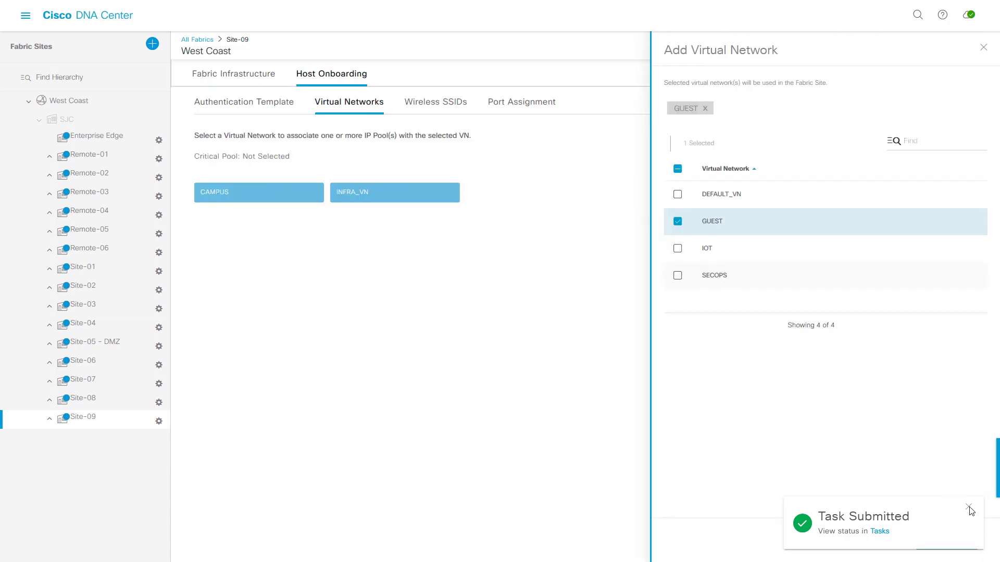
click(972, 506)
click(947, 540)
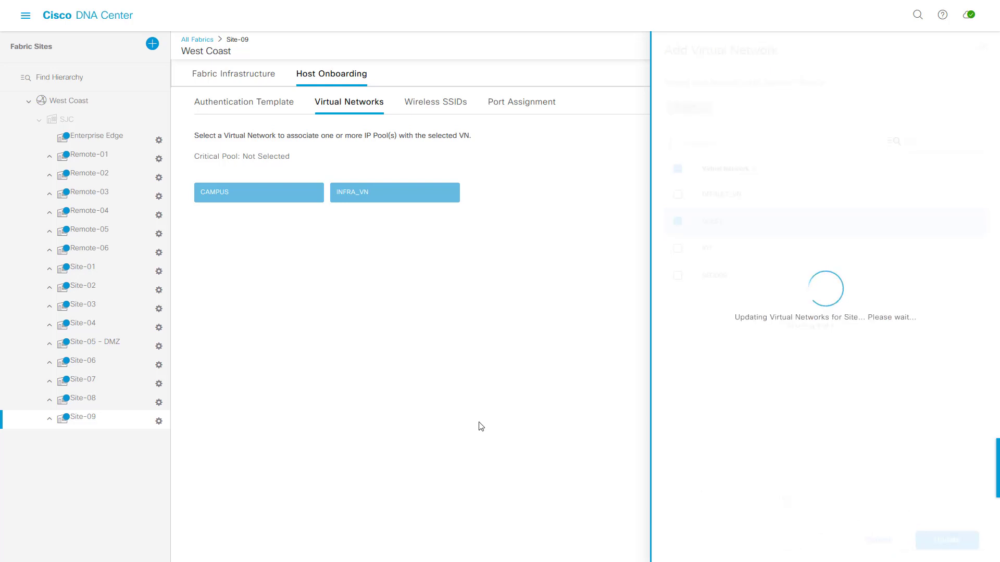
Step: Give Site-09's GUEST the GUEST-SITE-DMZ 172.16.55.0/24 Data, wireless pool and apply the update
mouse_move(366, 199)
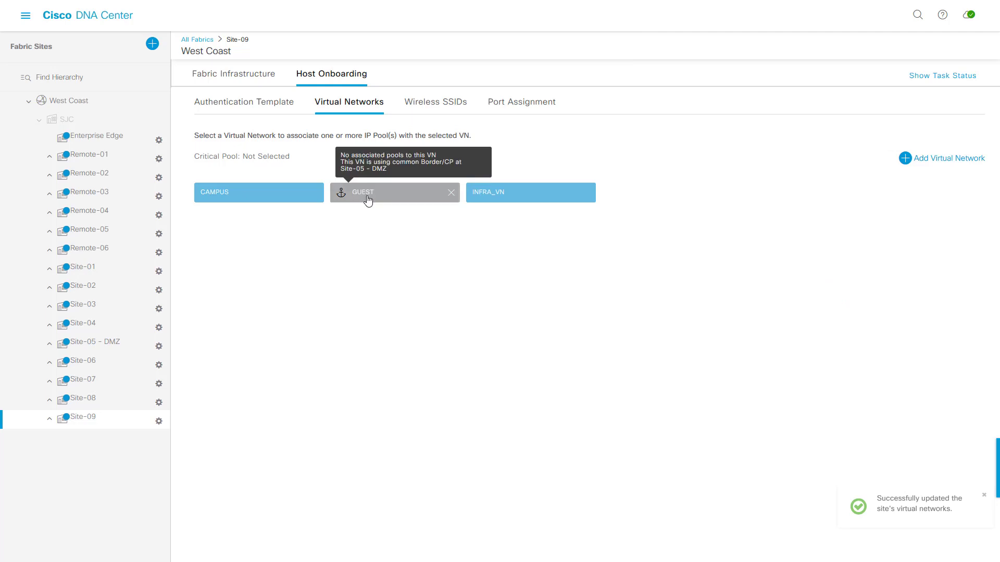
click(368, 200)
click(975, 134)
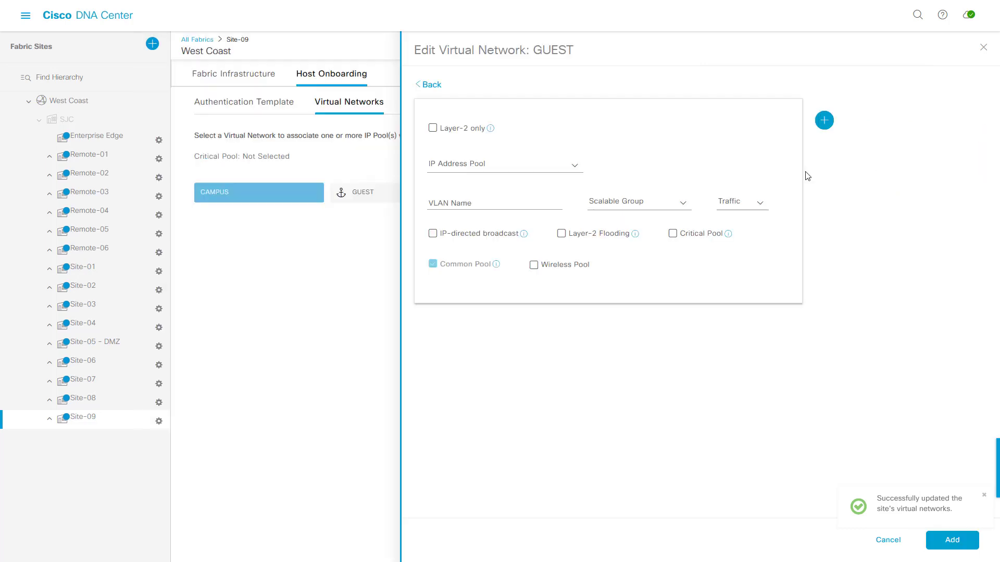
click(501, 167)
click(486, 216)
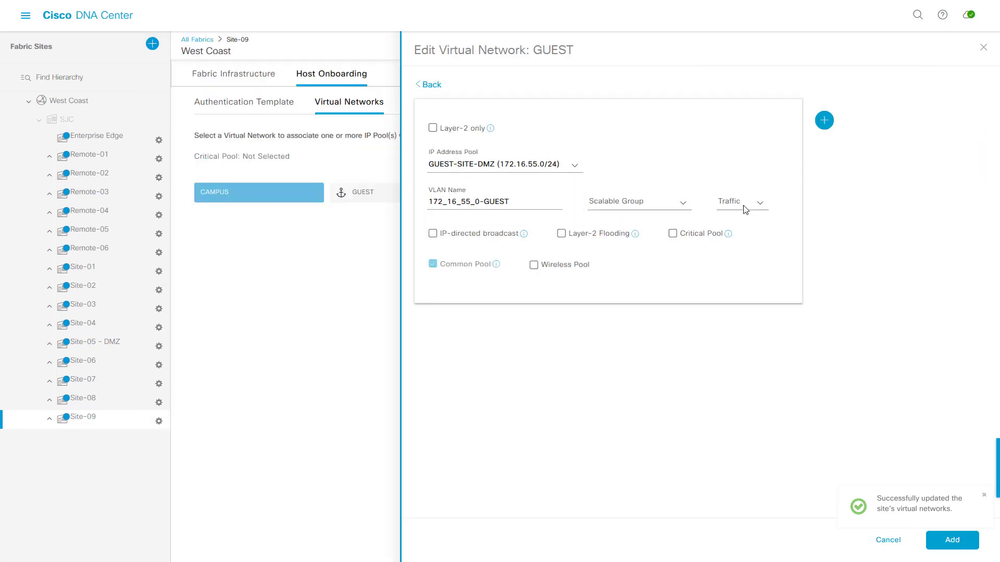
click(743, 202)
click(736, 223)
click(534, 265)
click(953, 541)
click(954, 542)
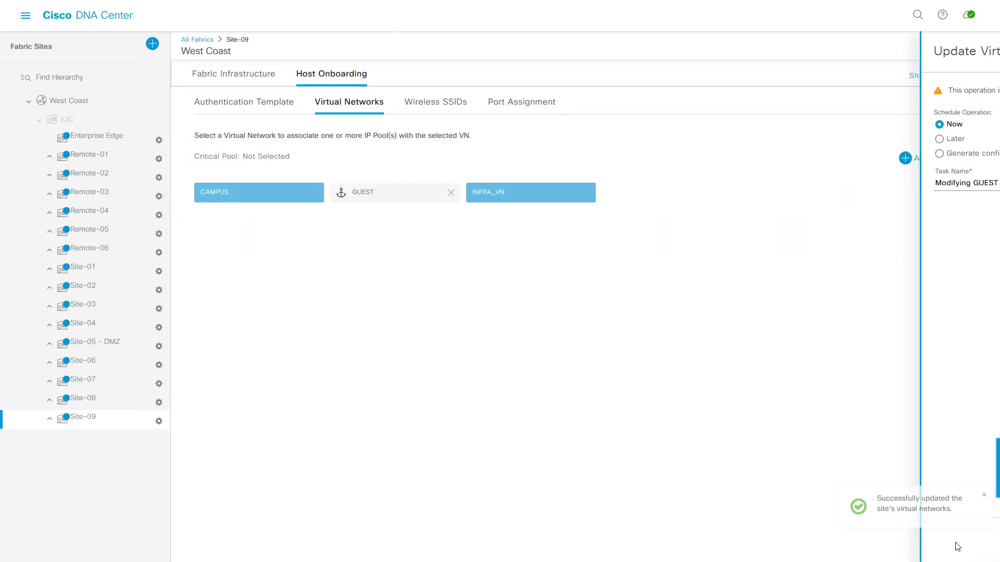
click(953, 541)
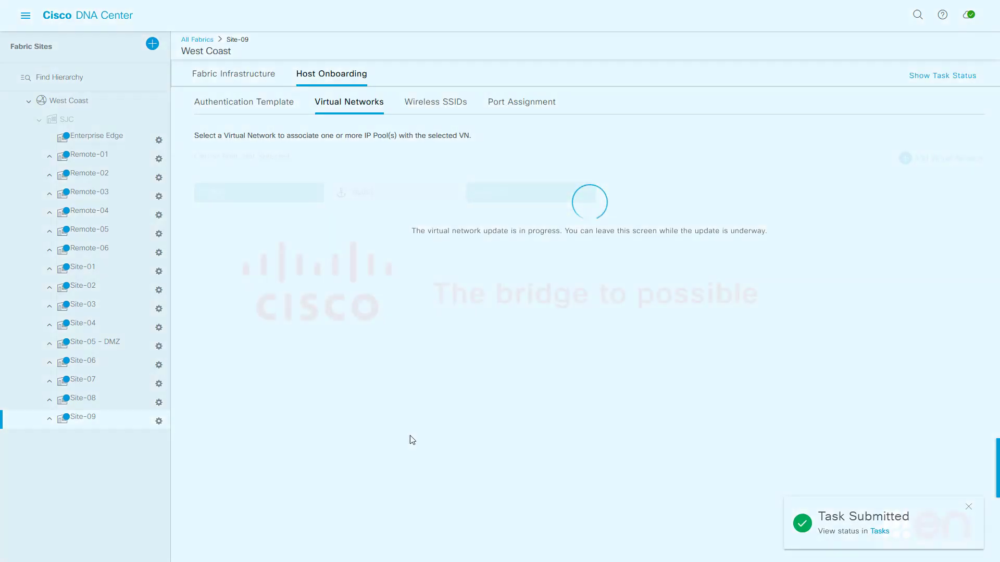